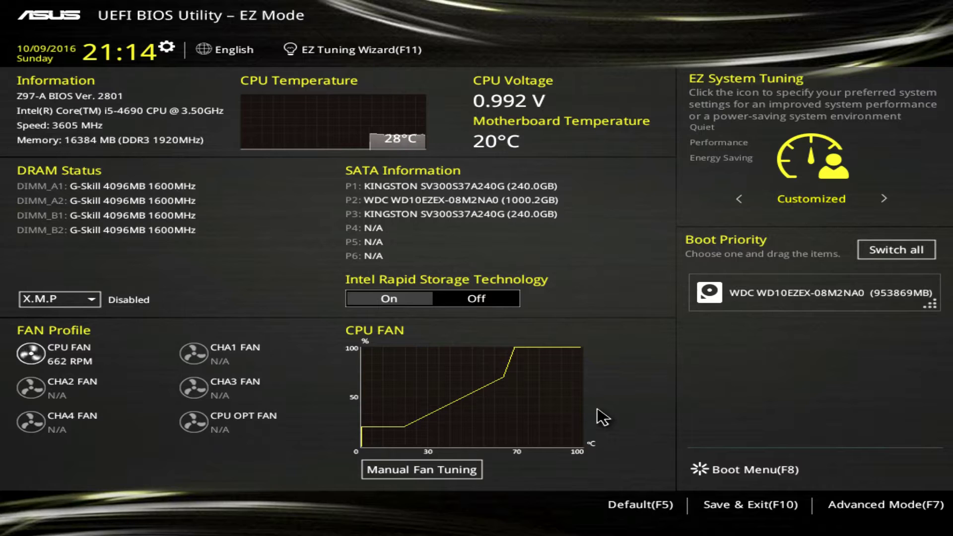
{"action": "left_click", "coordinate": [743, 484]}
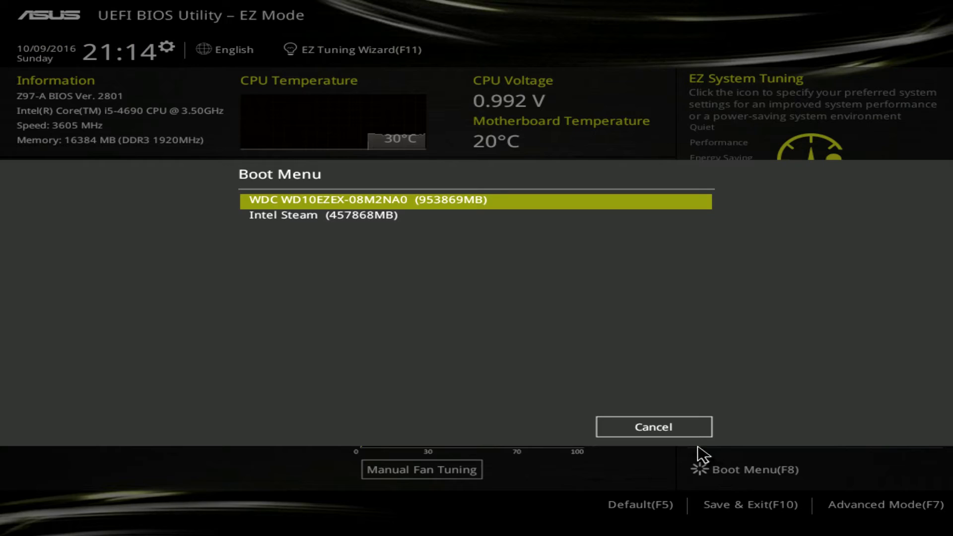
{"action": "left_click", "coordinate": [664, 435]}
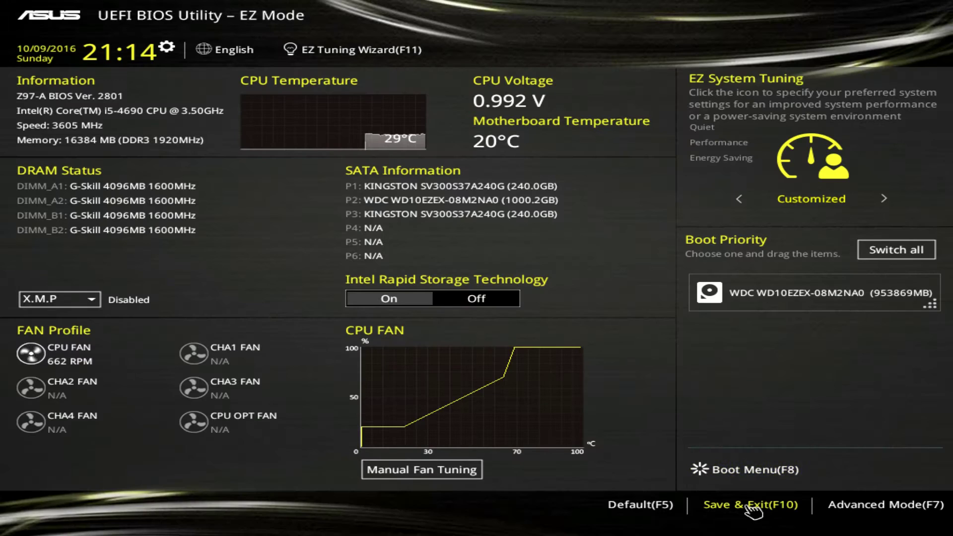
{"action": "left_click", "coordinate": [748, 506]}
{"action": "left_click", "coordinate": [568, 436]}
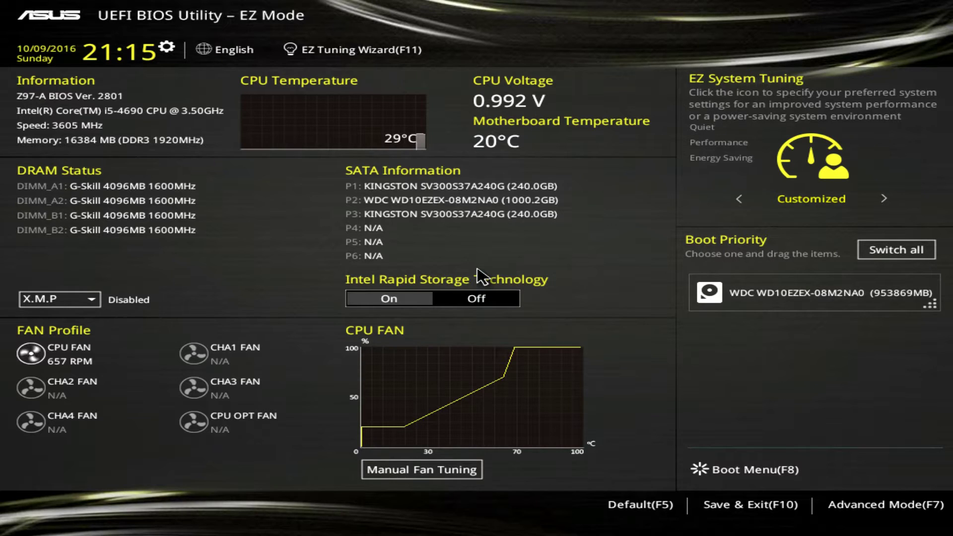
Load the optimized default BIOS settings, then save and reboot into Windows
{"action": "left_click", "coordinate": [633, 505]}
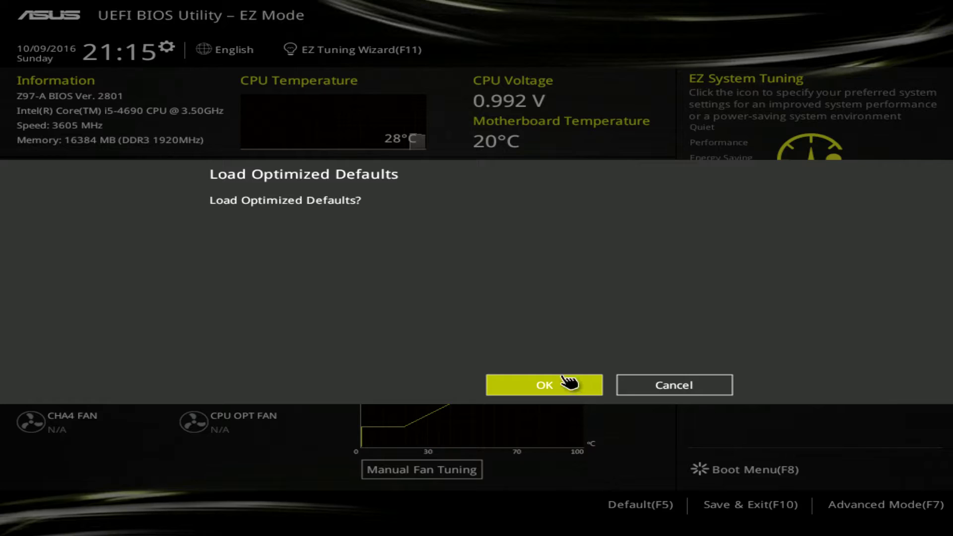
{"action": "left_click", "coordinate": [545, 388]}
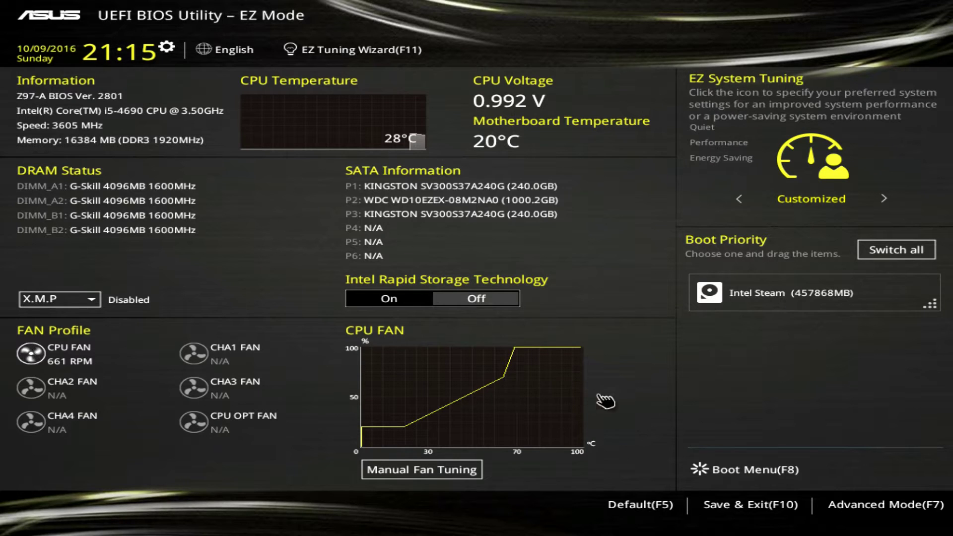
{"action": "left_click", "coordinate": [732, 503]}
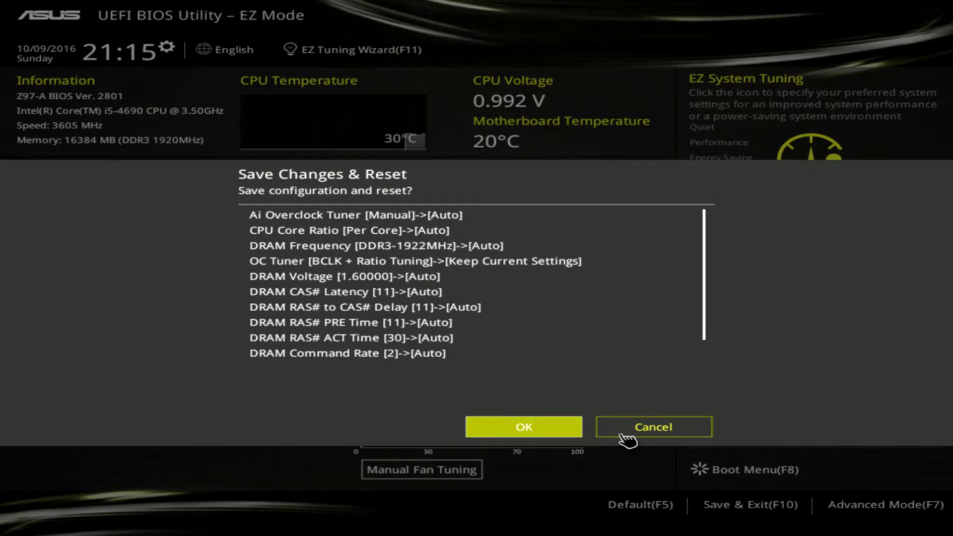
{"action": "left_click", "coordinate": [568, 436]}
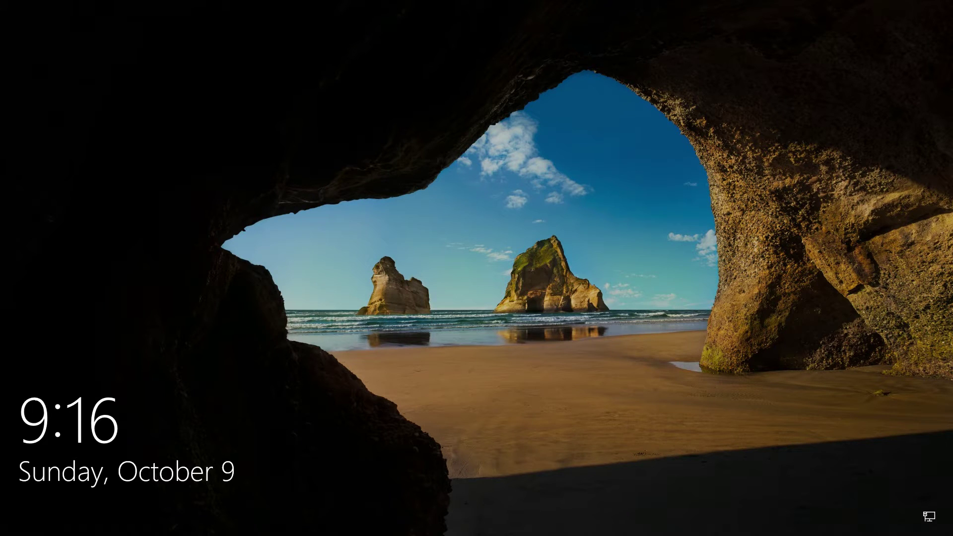
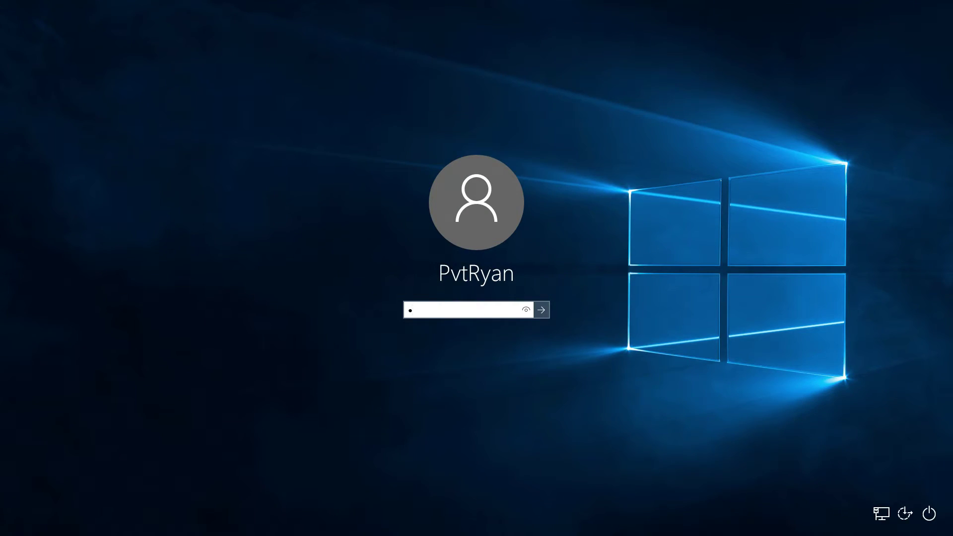
Dismiss the lock screen and sign in with the account password
{"action": "key", "text": "BackSpace"}
{"action": "key", "text": "Caps_Lock"}
{"action": "key", "text": "Return"}
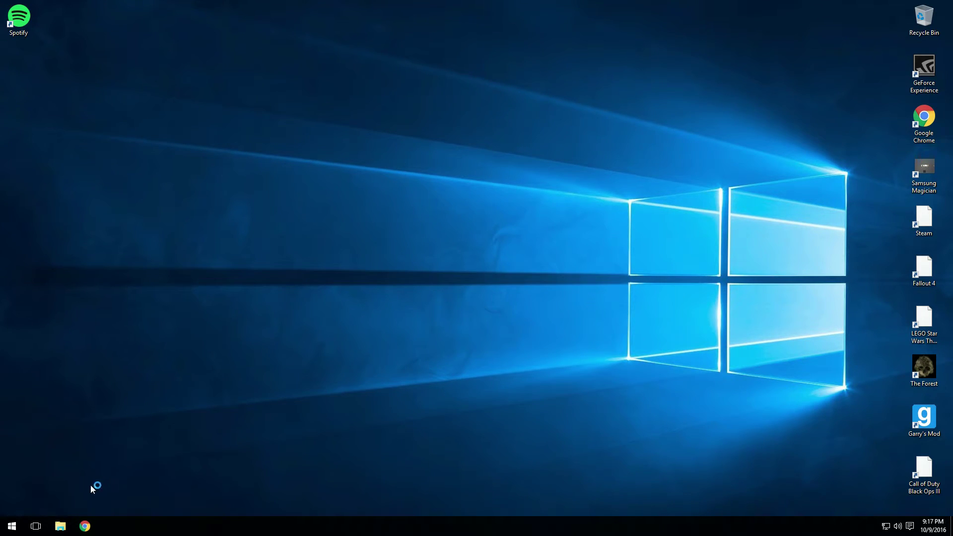
Search 'admin' from Start and launch Computer Management from Administrative Tools
{"action": "left_click", "coordinate": [10, 528]}
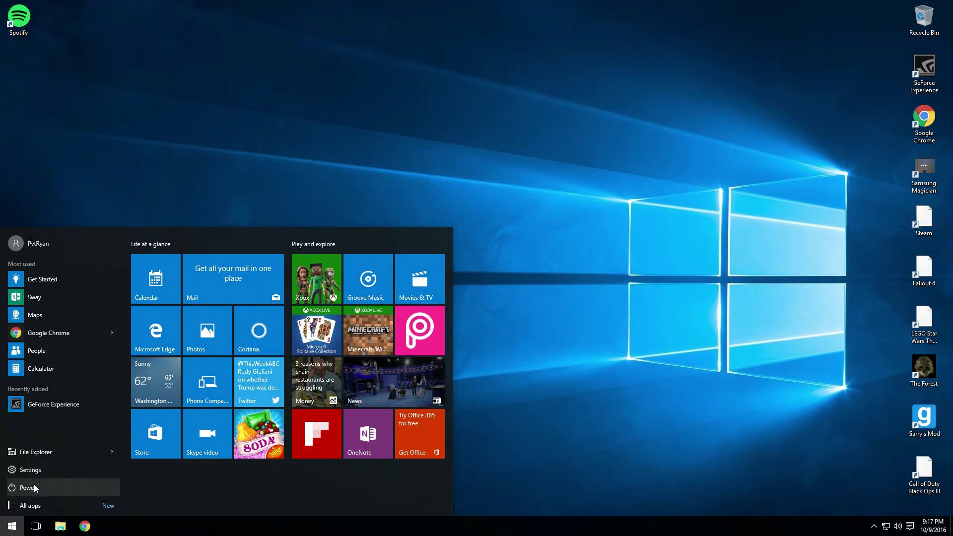
{"action": "type", "text": "admin"}
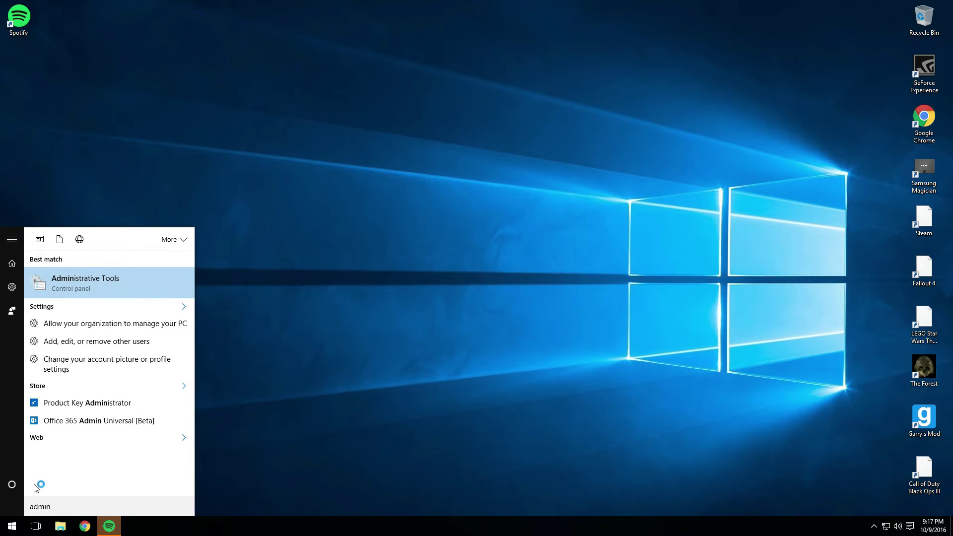
{"action": "key", "text": "Return"}
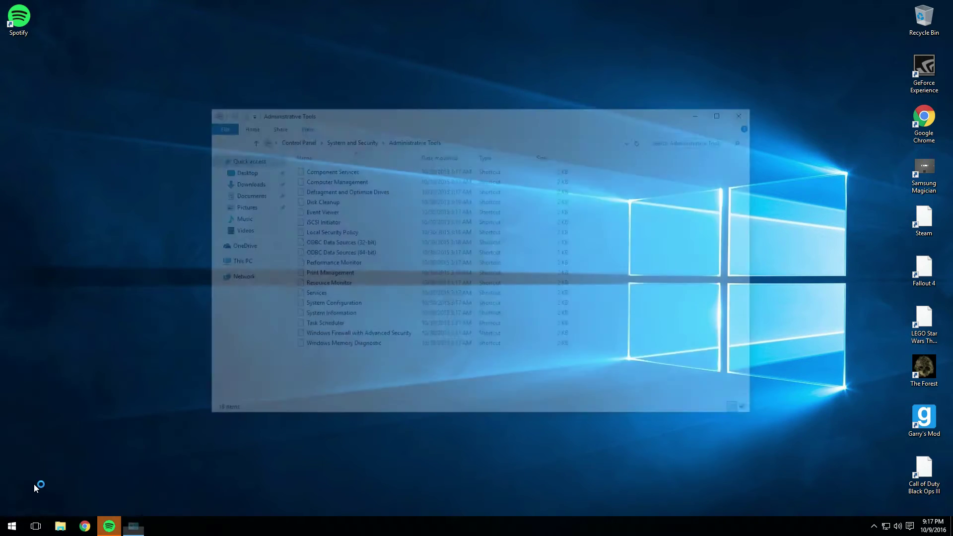
{"action": "left_click", "coordinate": [336, 181]}
{"action": "double_click", "coordinate": [335, 181]}
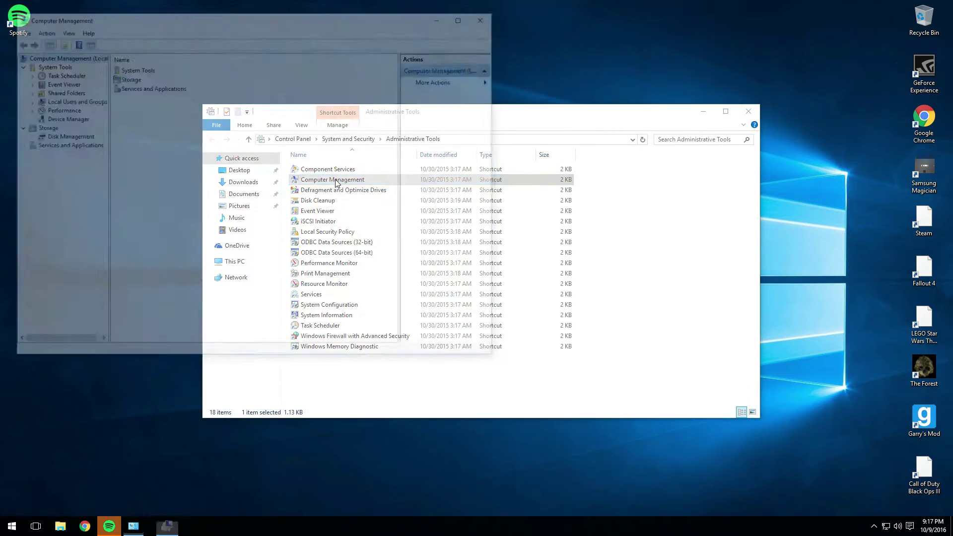
In Disk Management, initialize the 223.45 GB Disk 1 with the GPT partition style
{"action": "left_click", "coordinate": [74, 136]}
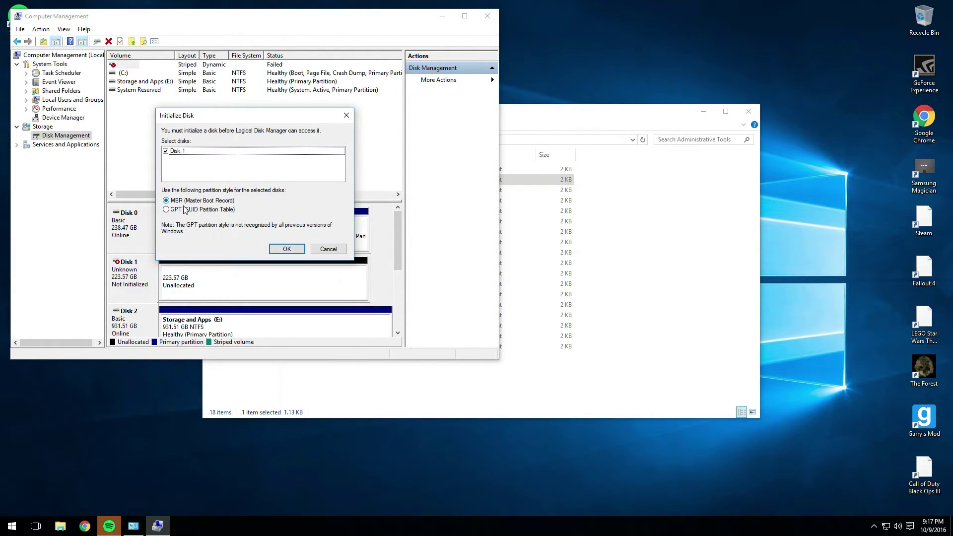
{"action": "left_click", "coordinate": [185, 210]}
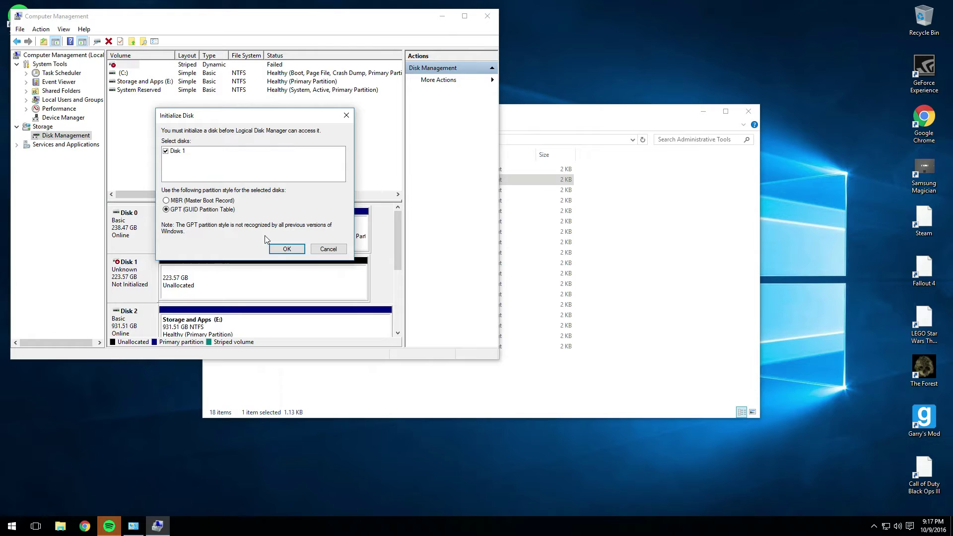
{"action": "left_click", "coordinate": [284, 249]}
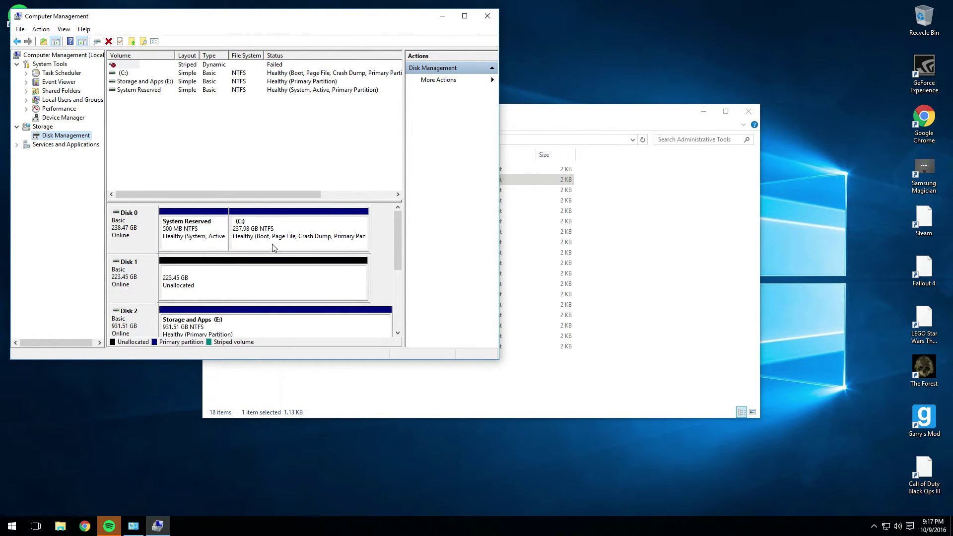
Delete the failed striped volume on the Missing disk, leaving Disk 3 unallocated
{"action": "scroll", "coordinate": [221, 177], "scroll_direction": "right", "scroll_amount": 3}
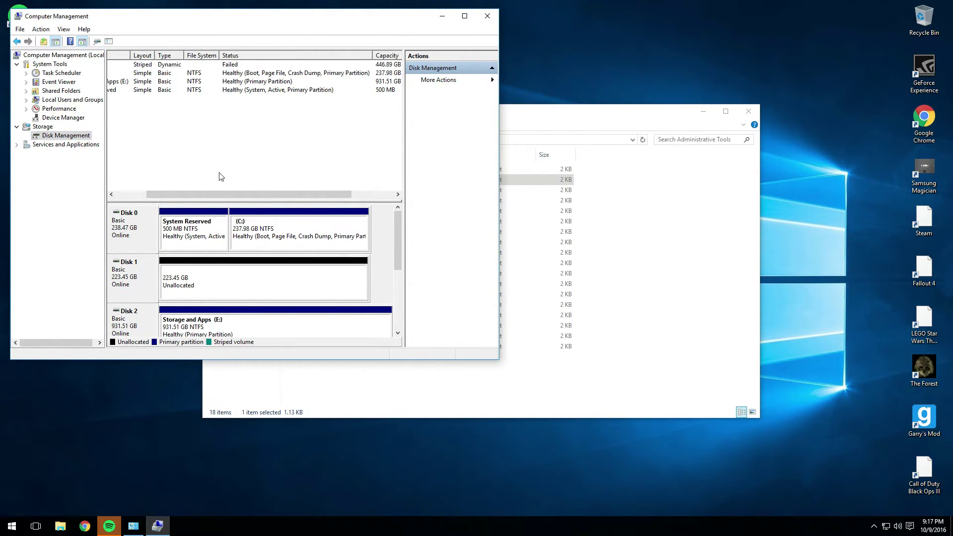
{"action": "scroll", "coordinate": [281, 168], "scroll_direction": "left", "scroll_amount": 3}
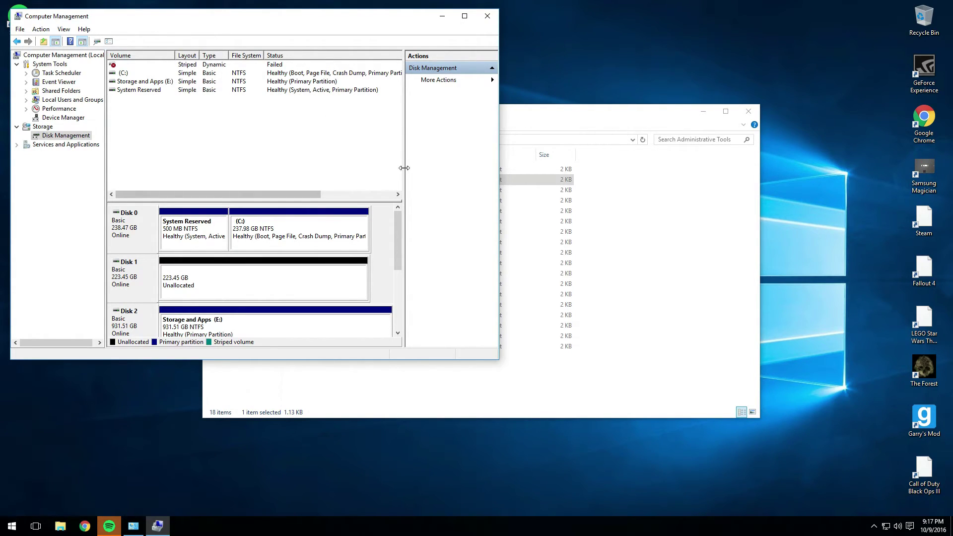
{"action": "left_click_drag", "start_coordinate": [393, 227], "coordinate": [342, 278]}
{"action": "left_click", "coordinate": [149, 277]}
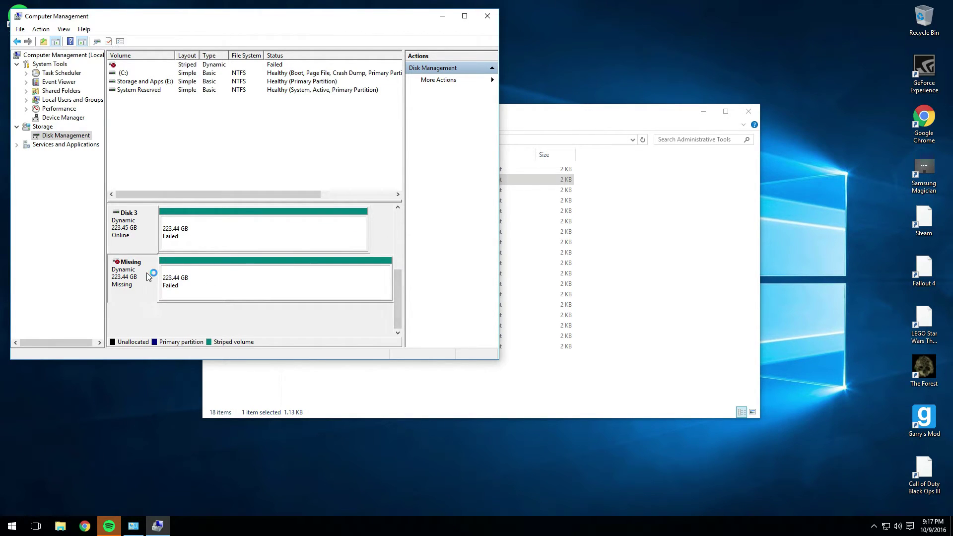
{"action": "right_click", "coordinate": [171, 279]}
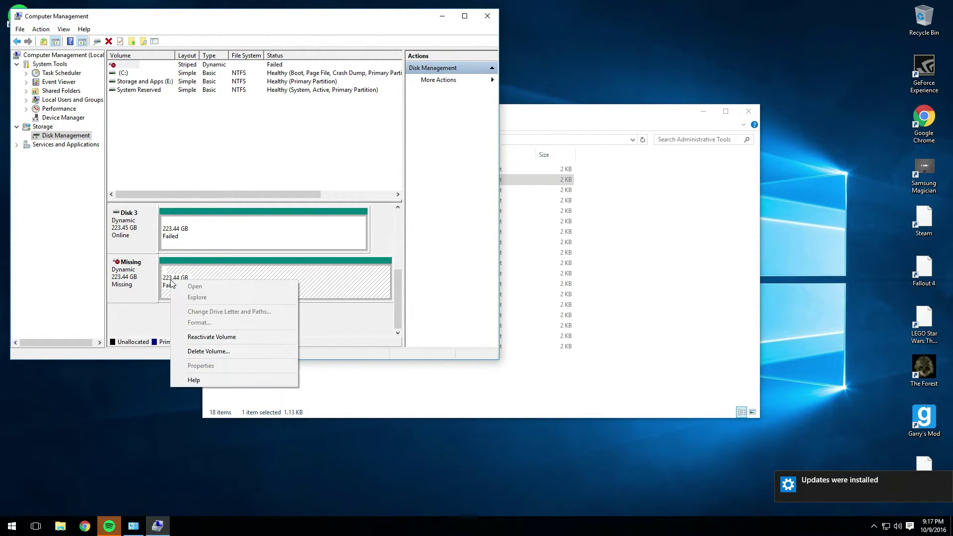
{"action": "left_click", "coordinate": [203, 351]}
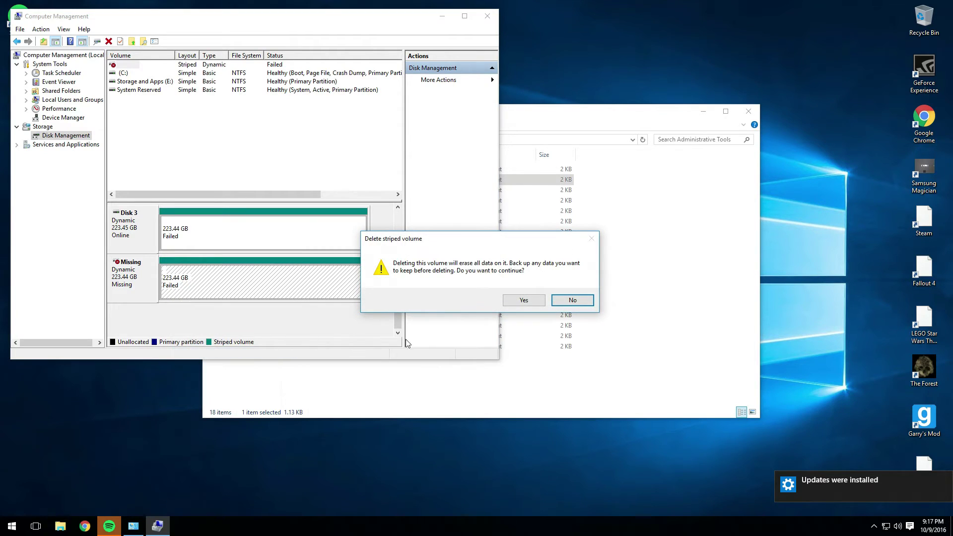
{"action": "left_click", "coordinate": [524, 300]}
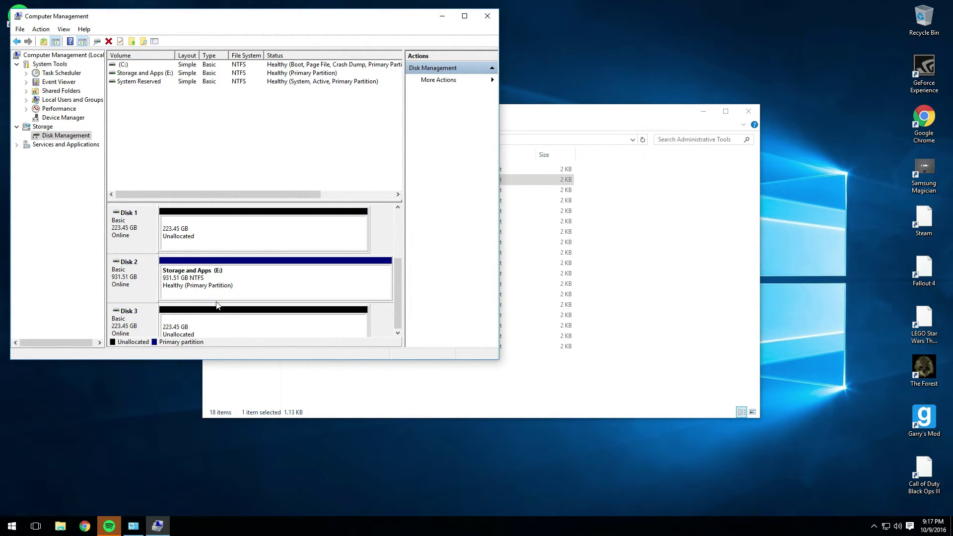
{"action": "left_click_drag", "start_coordinate": [396, 281], "coordinate": [390, 261]}
Start a New Striped Volume from Disk 1's unallocated space and add Disk 3
{"action": "left_click", "coordinate": [278, 232]}
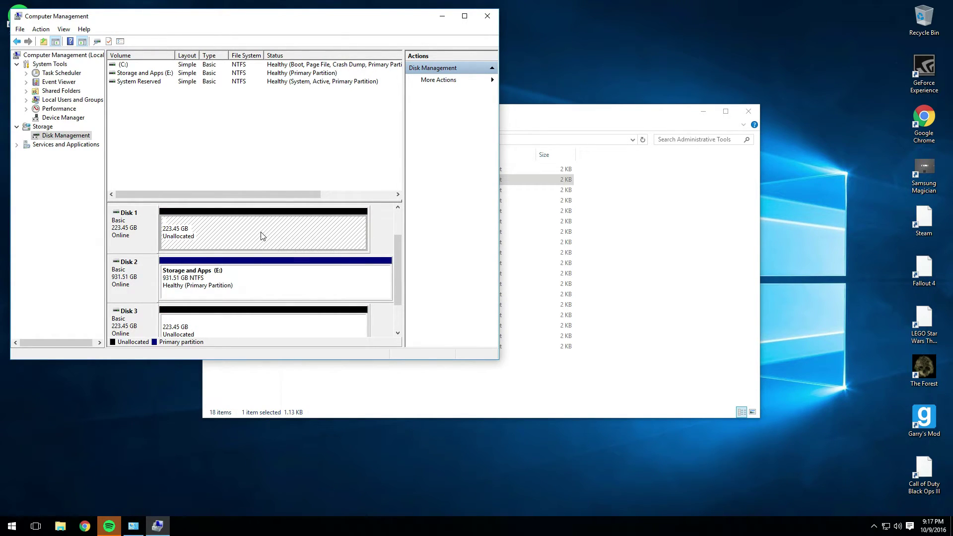
{"action": "right_click", "coordinate": [262, 234]}
{"action": "left_click", "coordinate": [290, 260]}
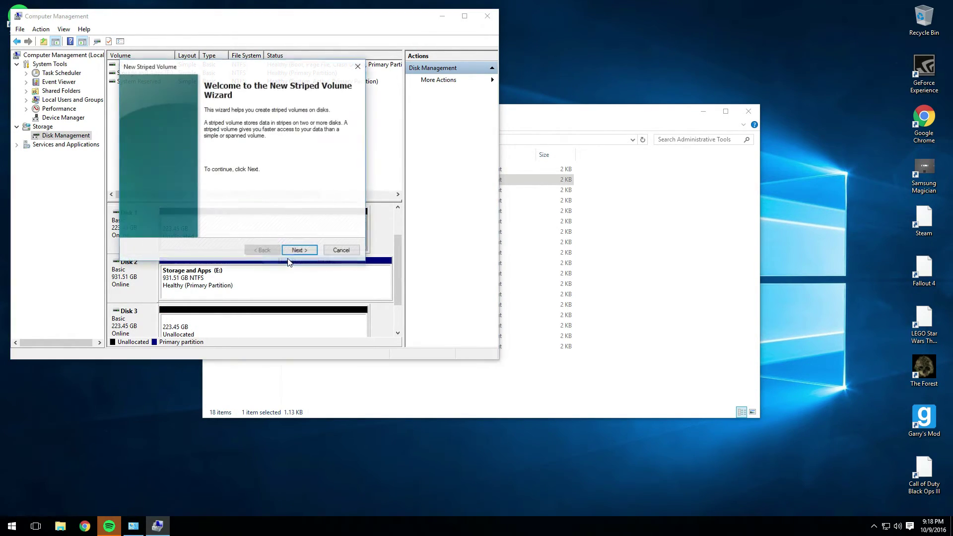
{"action": "left_click", "coordinate": [290, 253]}
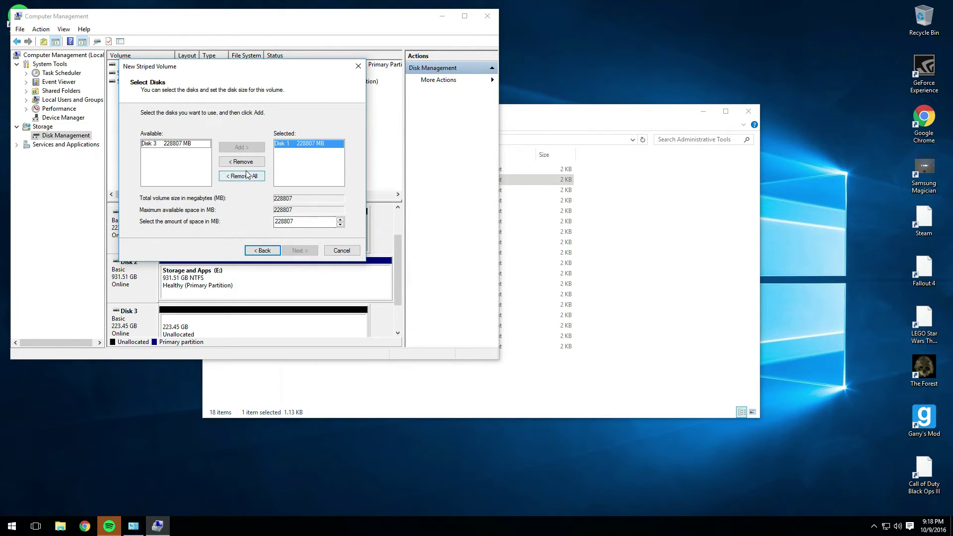
{"action": "left_click", "coordinate": [177, 143]}
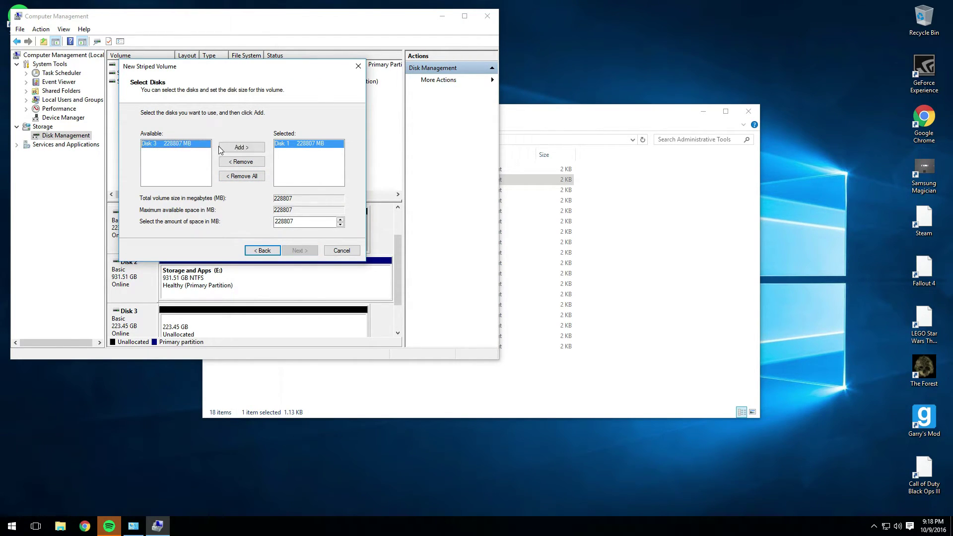
{"action": "left_click", "coordinate": [221, 148]}
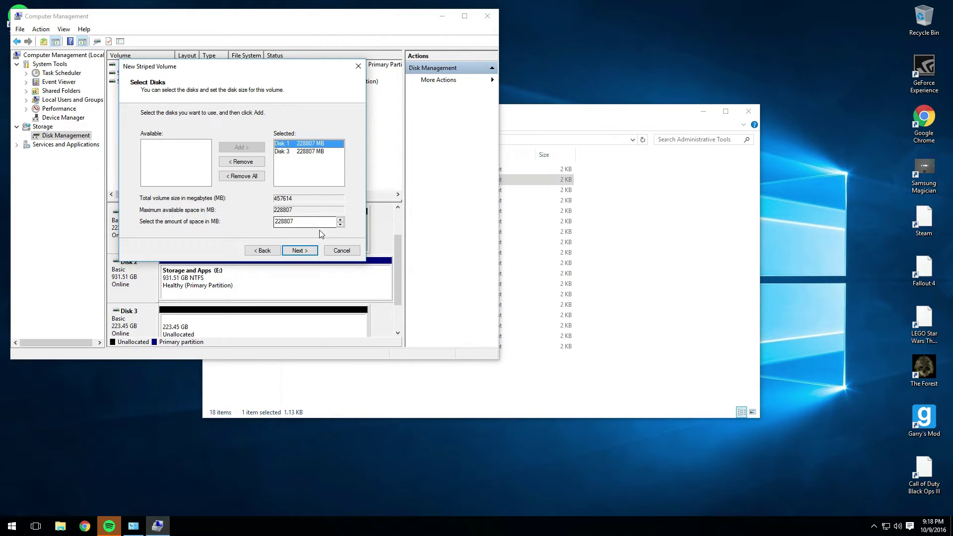
{"action": "left_click", "coordinate": [308, 250]}
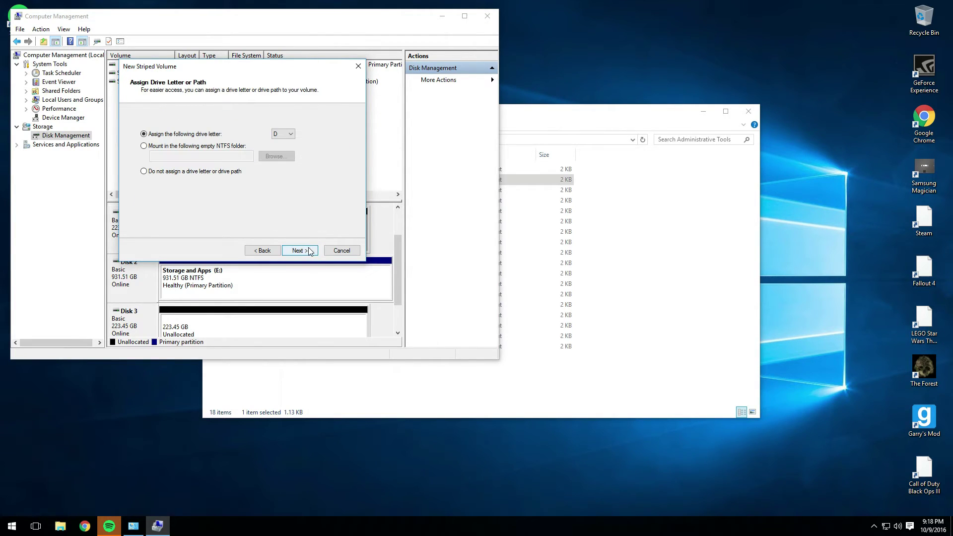
Assign letter S, label it Steam with quick NTFS format, finish, and accept dynamic conversion
{"action": "left_click", "coordinate": [279, 135]}
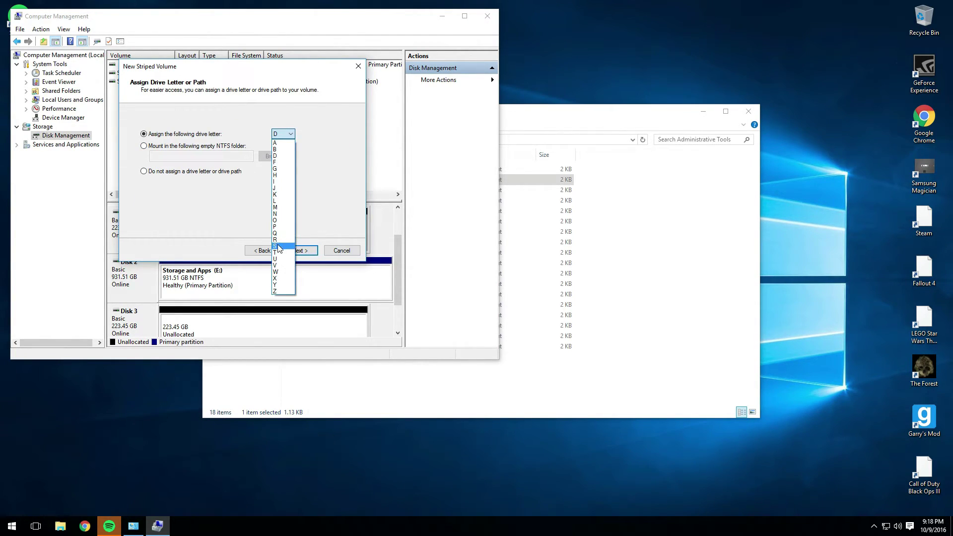
{"action": "left_click", "coordinate": [281, 246]}
{"action": "left_click", "coordinate": [291, 251]}
{"action": "left_click_drag", "start_coordinate": [270, 184], "coordinate": [67, 142]}
{"action": "type", "text": "Steam"}
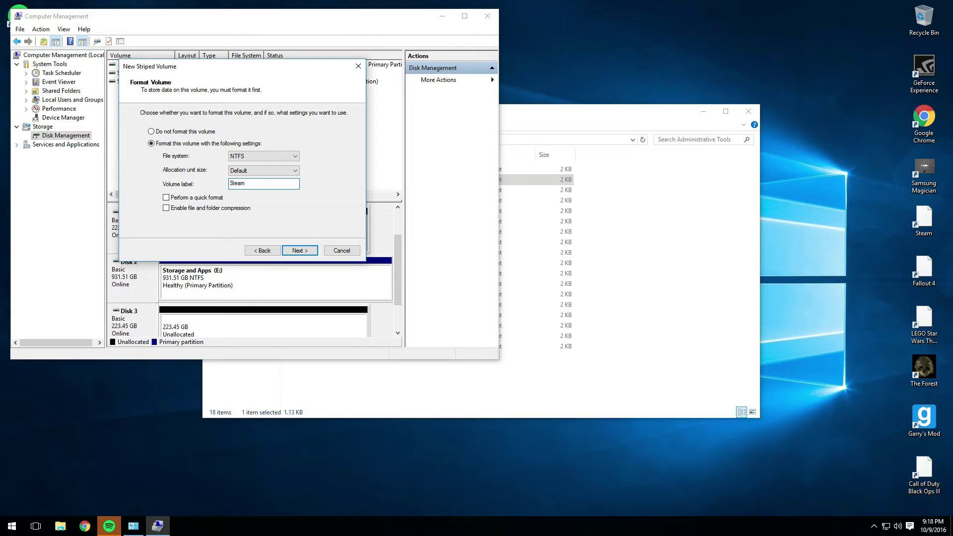
{"action": "left_click", "coordinate": [166, 197]}
{"action": "left_click", "coordinate": [299, 250]}
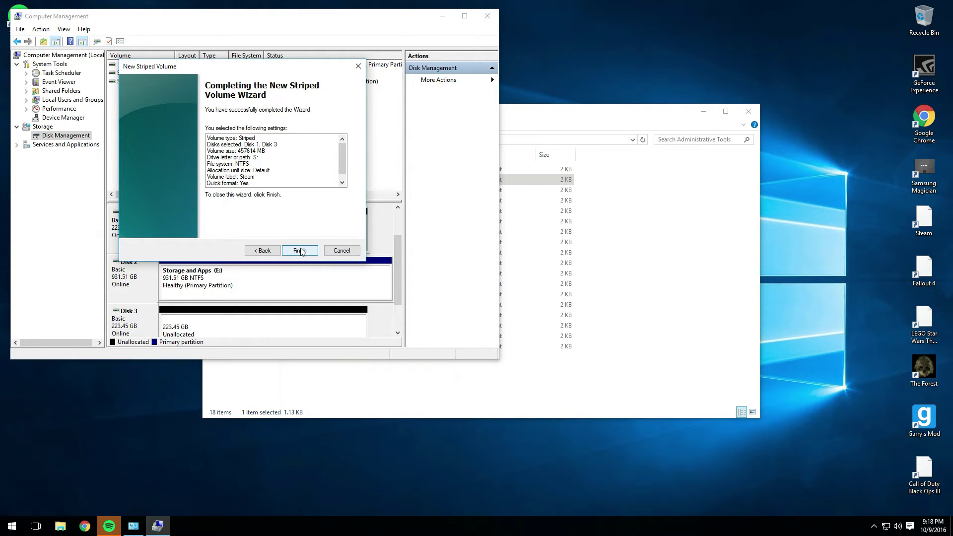
{"action": "left_click", "coordinate": [301, 251]}
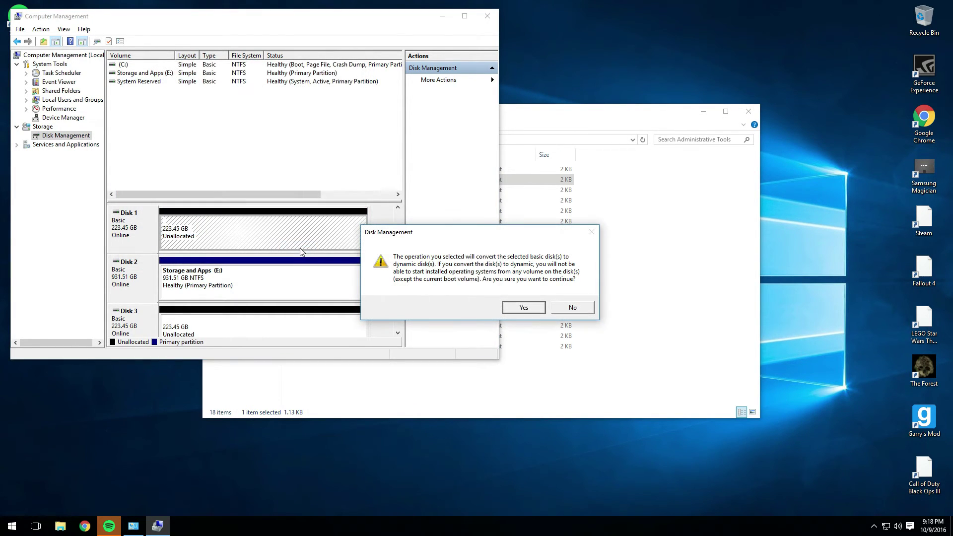
{"action": "left_click", "coordinate": [535, 310]}
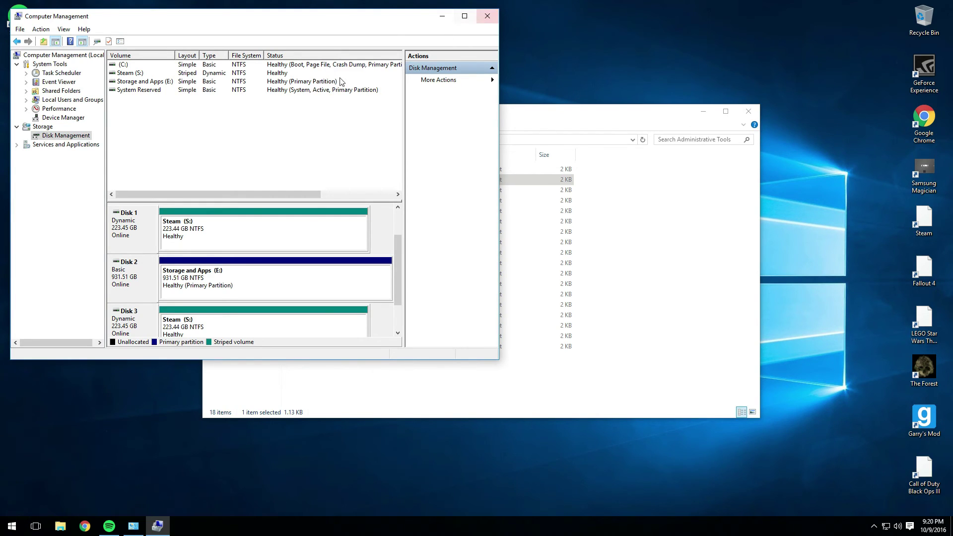
Wait until Steam (S:) shows Healthy across Disks 1 and 3, then bring File Explorer forward
{"action": "left_click", "coordinate": [559, 372]}
Show This PC with Steam (S:) at 446 GB free and select the volume
{"action": "left_click", "coordinate": [241, 266]}
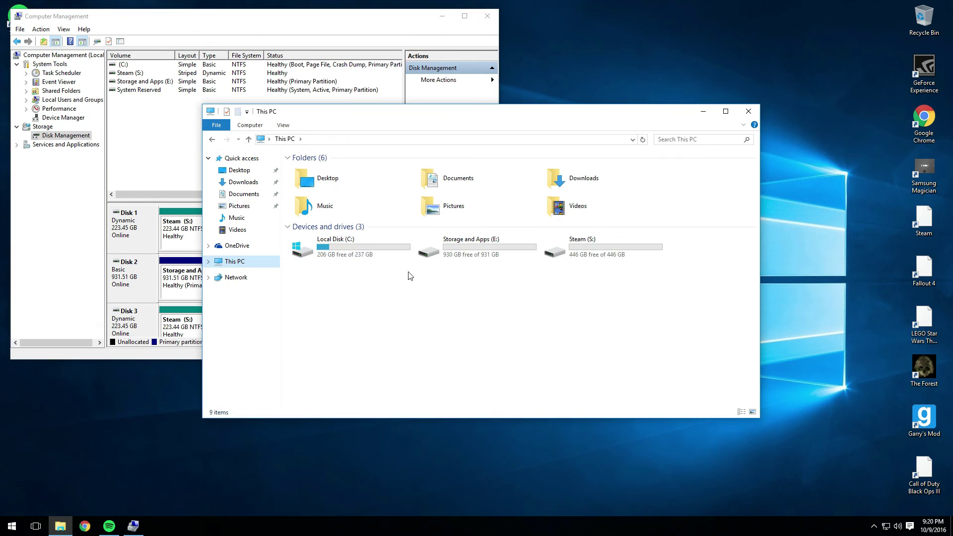
{"action": "left_click", "coordinate": [580, 248]}
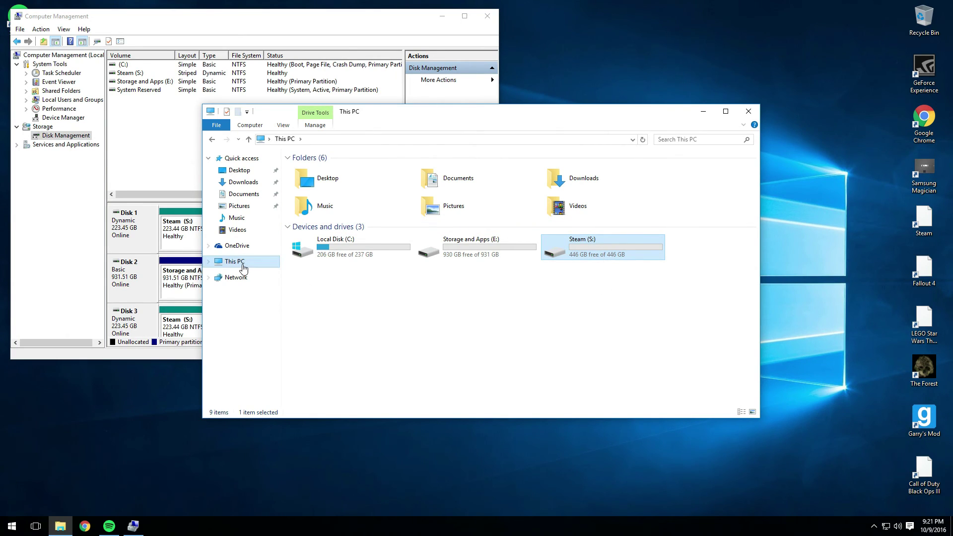
{"action": "left_click", "coordinate": [122, 73]}
{"action": "right_click", "coordinate": [122, 73]}
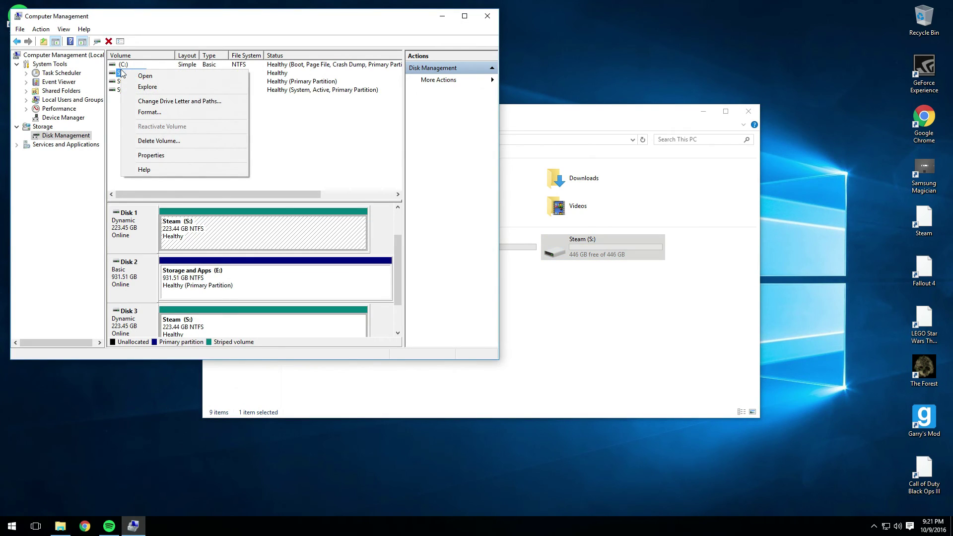
{"action": "left_click", "coordinate": [151, 100]}
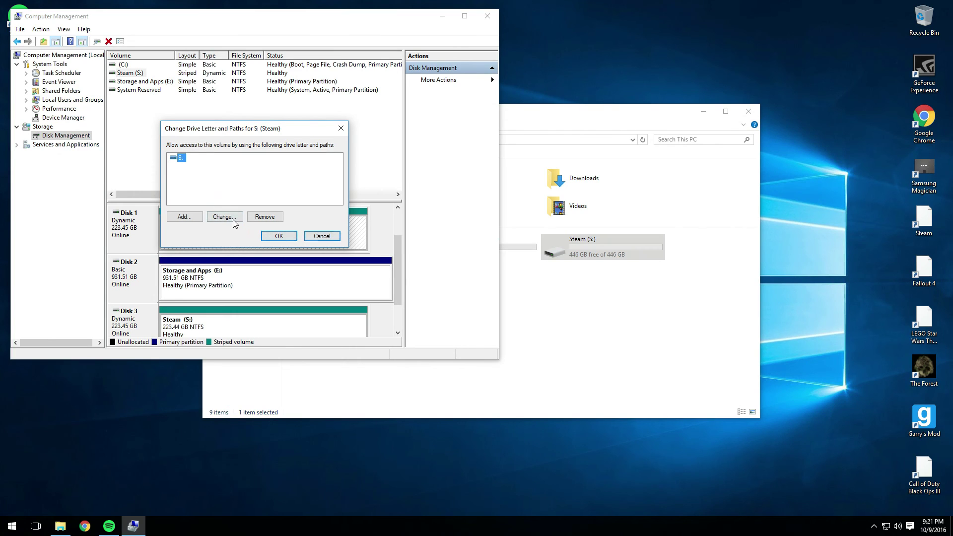
{"action": "left_click", "coordinate": [225, 219]}
{"action": "left_click", "coordinate": [332, 173]}
{"action": "left_click", "coordinate": [332, 174]}
{"action": "left_click", "coordinate": [332, 173]}
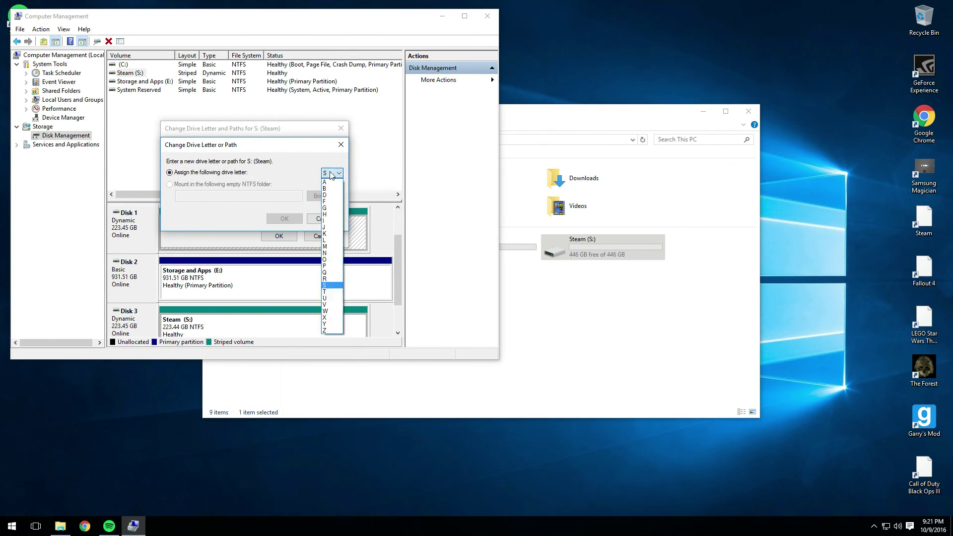
{"action": "left_click", "coordinate": [327, 330]}
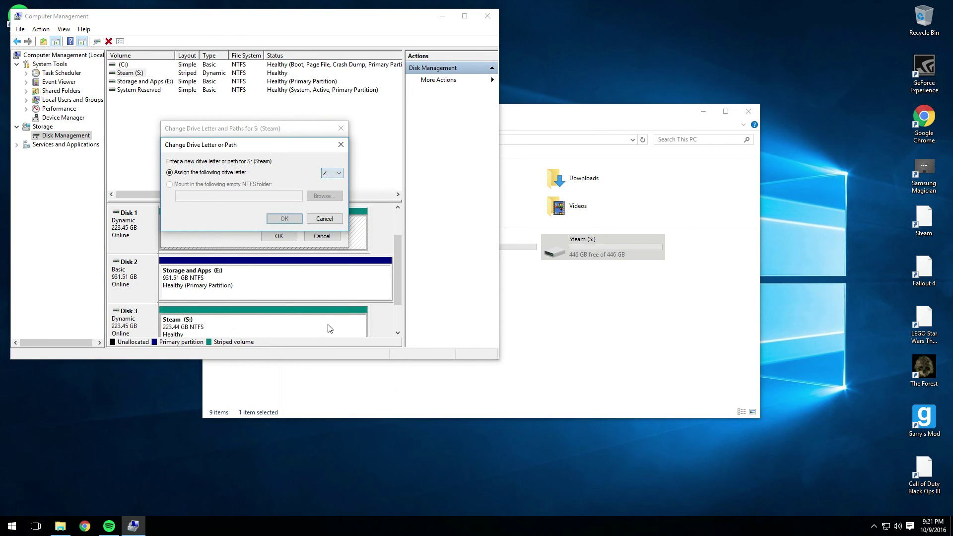
{"action": "left_click", "coordinate": [294, 221]}
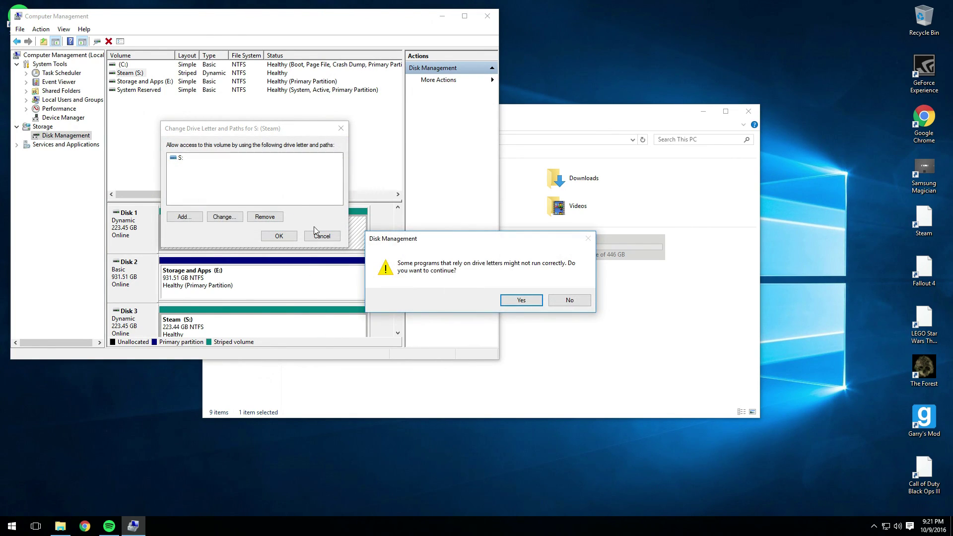
{"action": "left_click", "coordinate": [516, 304]}
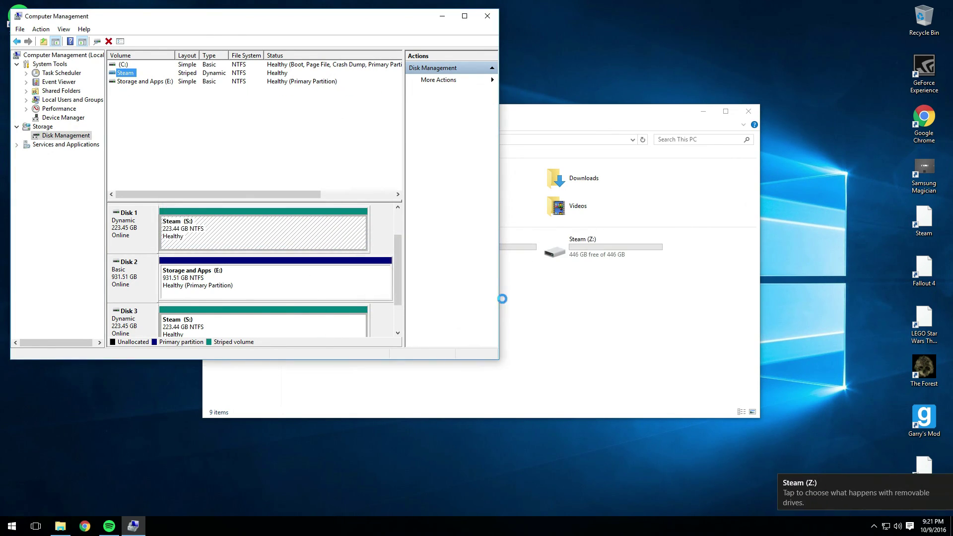
{"action": "left_click", "coordinate": [619, 251]}
{"action": "right_click", "coordinate": [141, 73]}
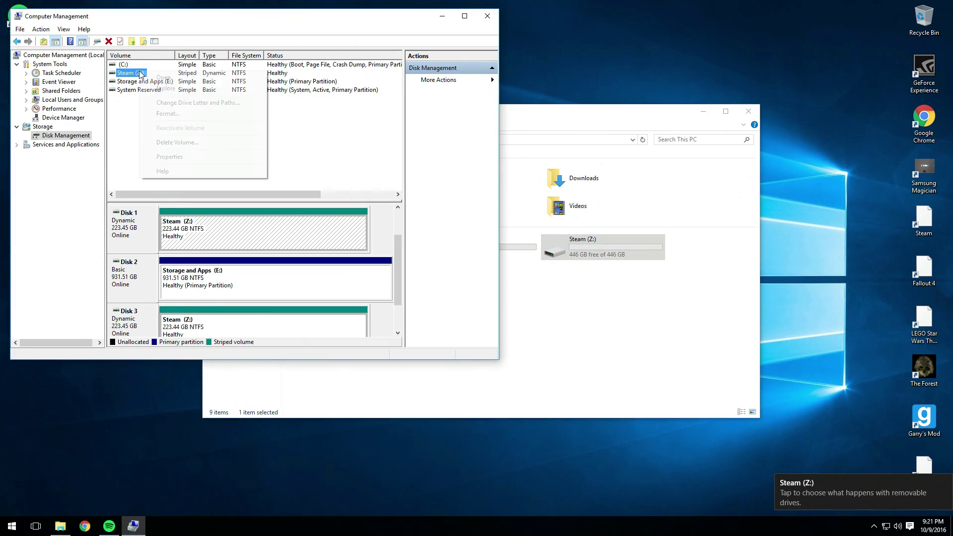
{"action": "left_click", "coordinate": [172, 103]}
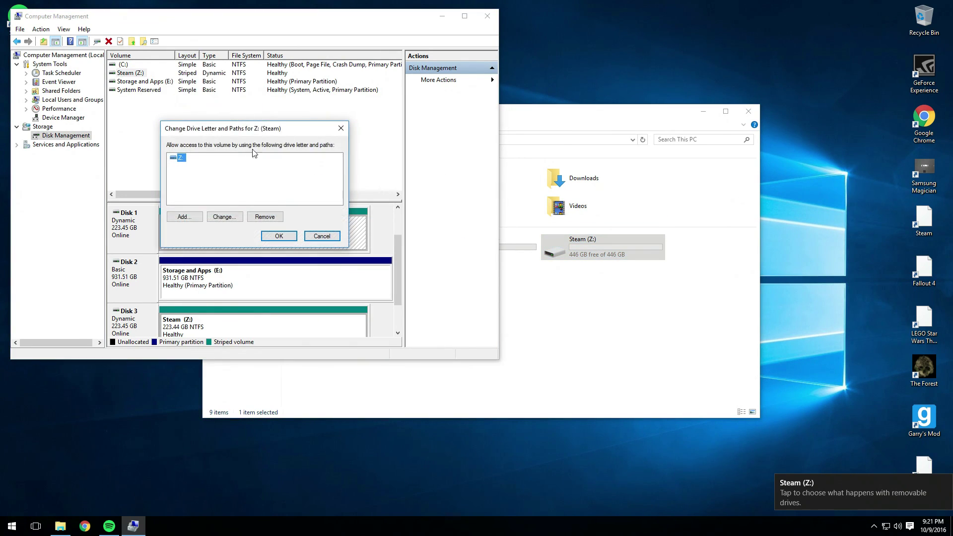
{"action": "left_click", "coordinate": [231, 218]}
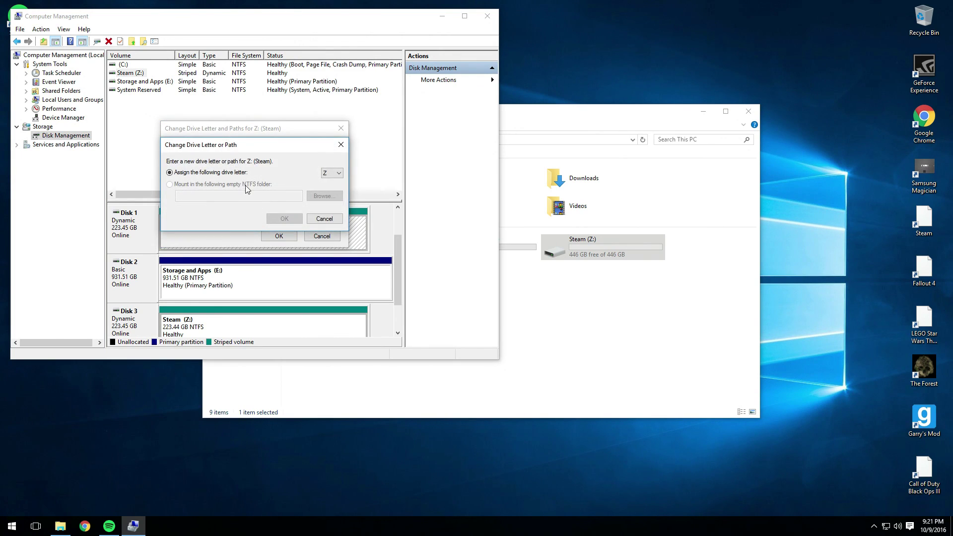
{"action": "left_click", "coordinate": [331, 173]}
{"action": "left_click", "coordinate": [326, 291]}
{"action": "left_click", "coordinate": [297, 221]}
{"action": "left_click", "coordinate": [520, 300]}
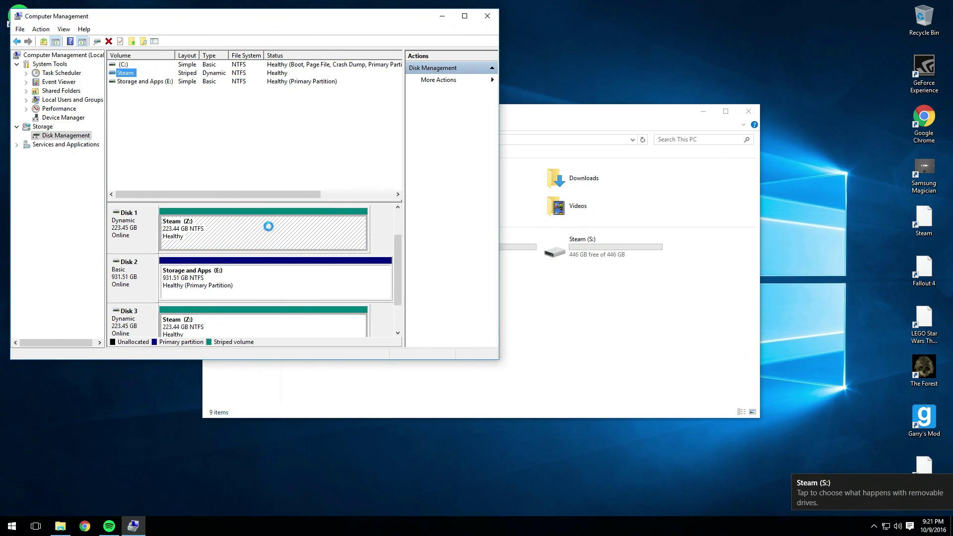